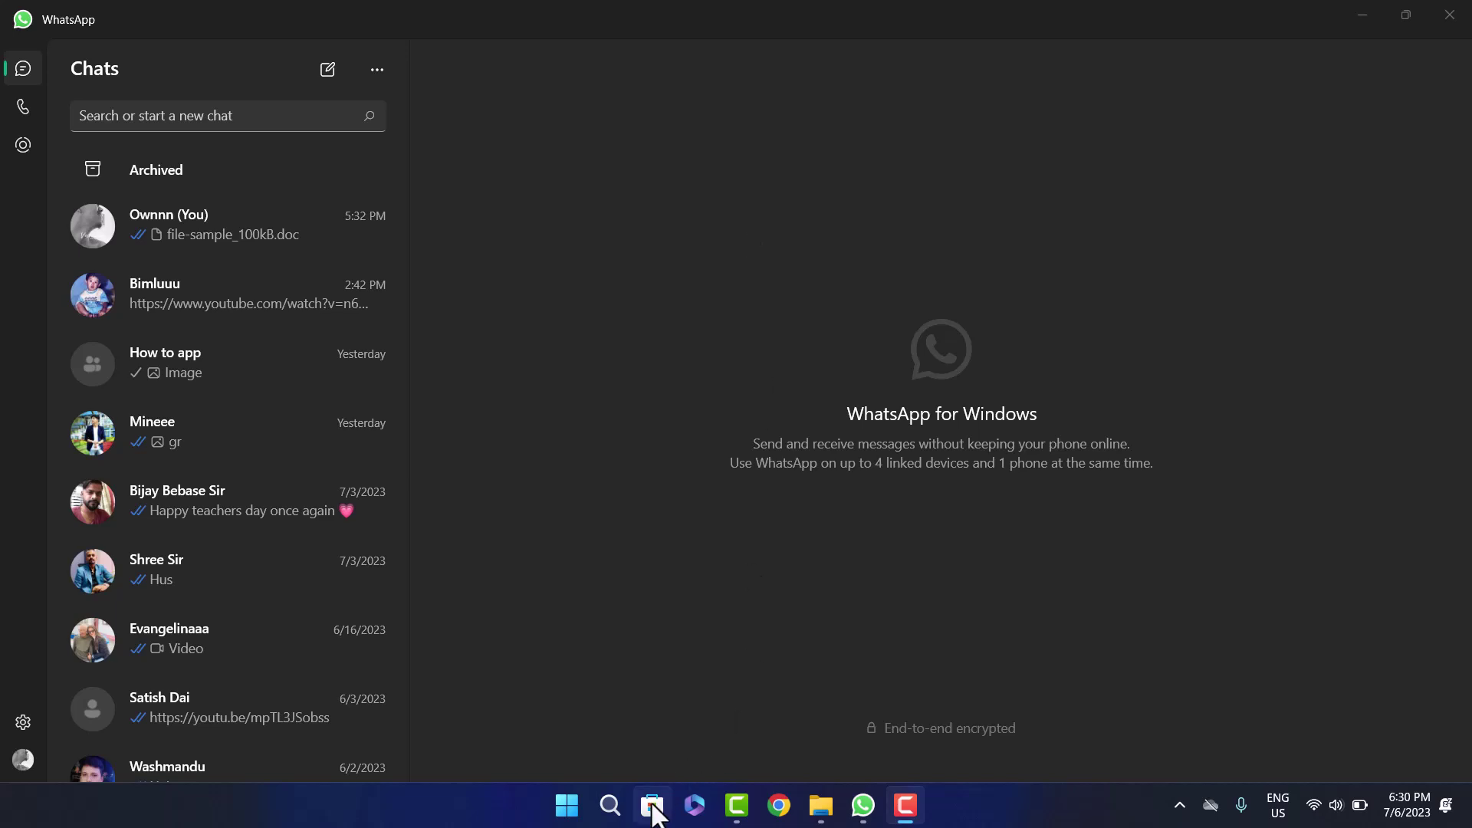
# Open the Windows Start menu and dismiss it again
pyautogui.click(566, 805)
pyautogui.click(567, 805)
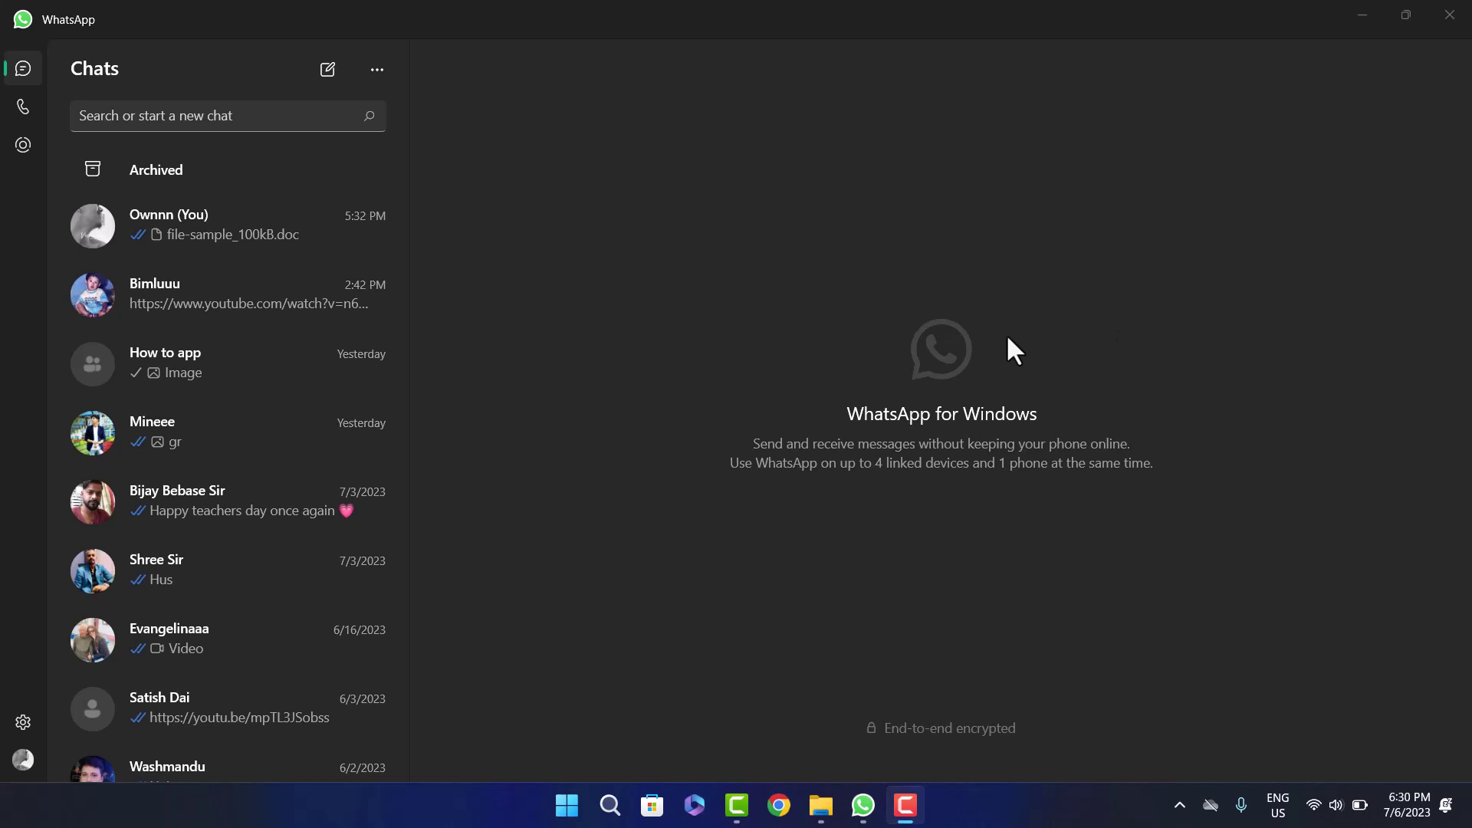
pyautogui.click(1361, 16)
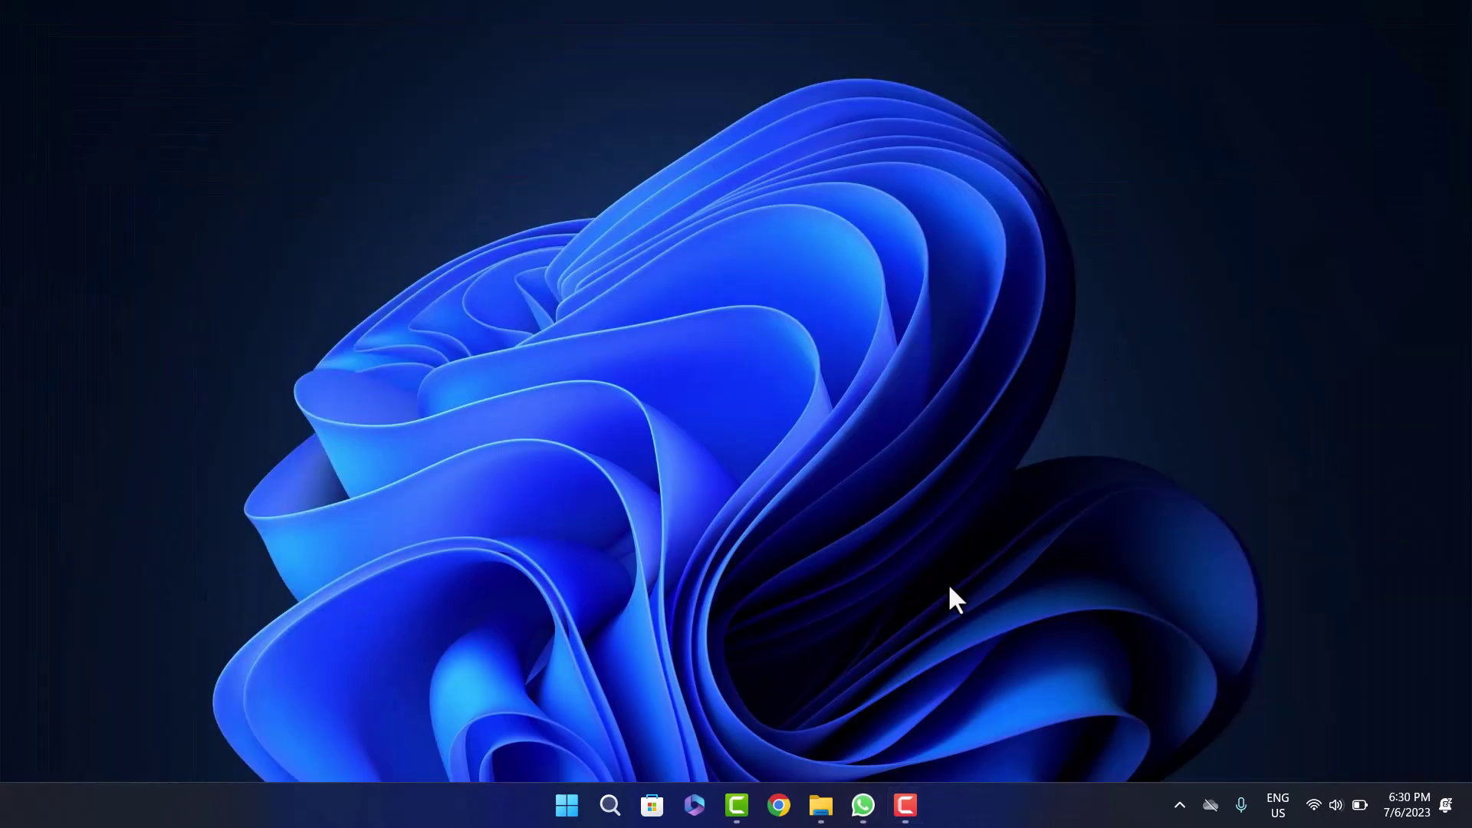
pyautogui.click(820, 806)
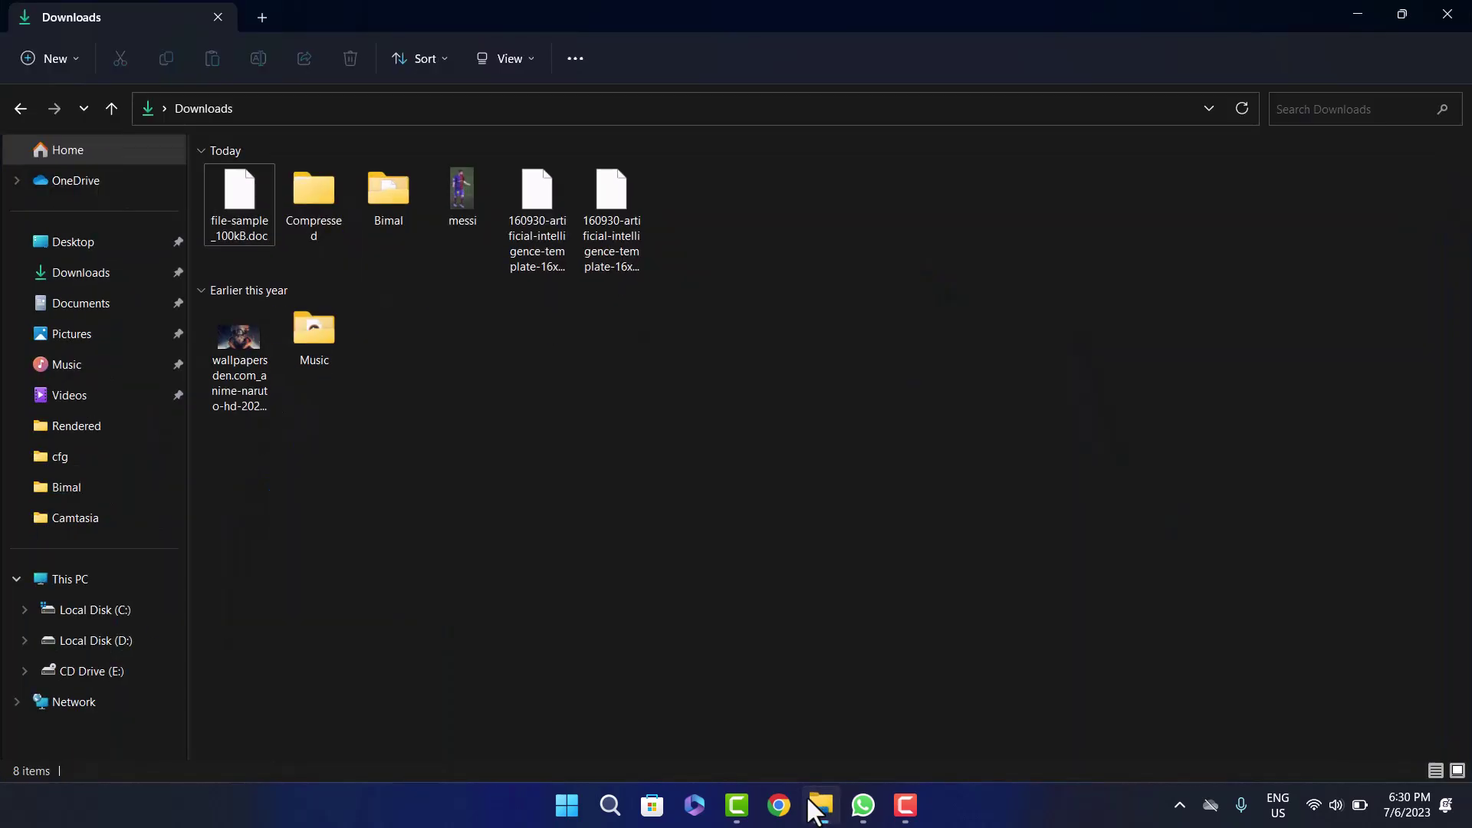
pyautogui.click(80, 273)
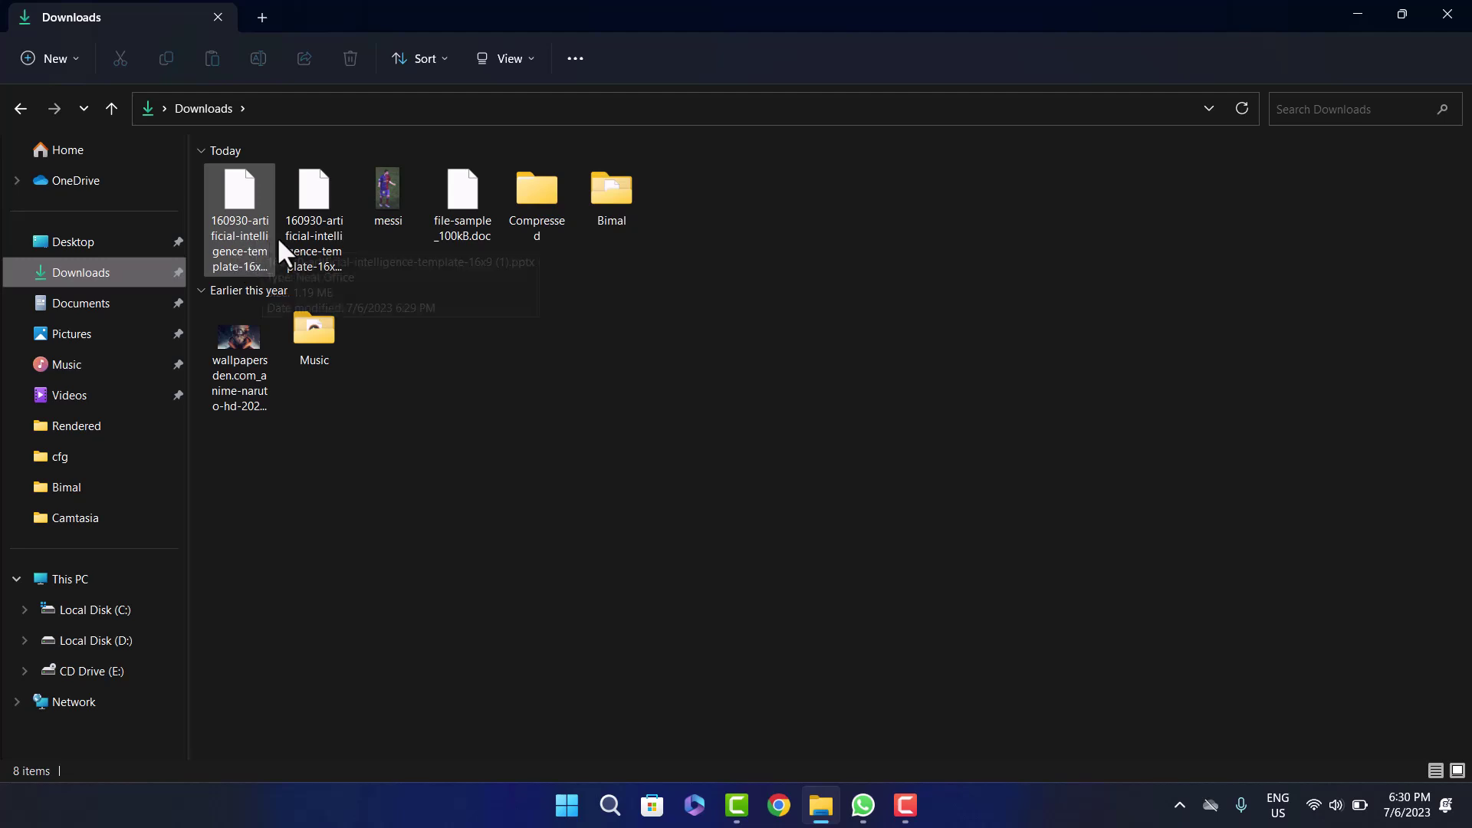
pyautogui.click(239, 244)
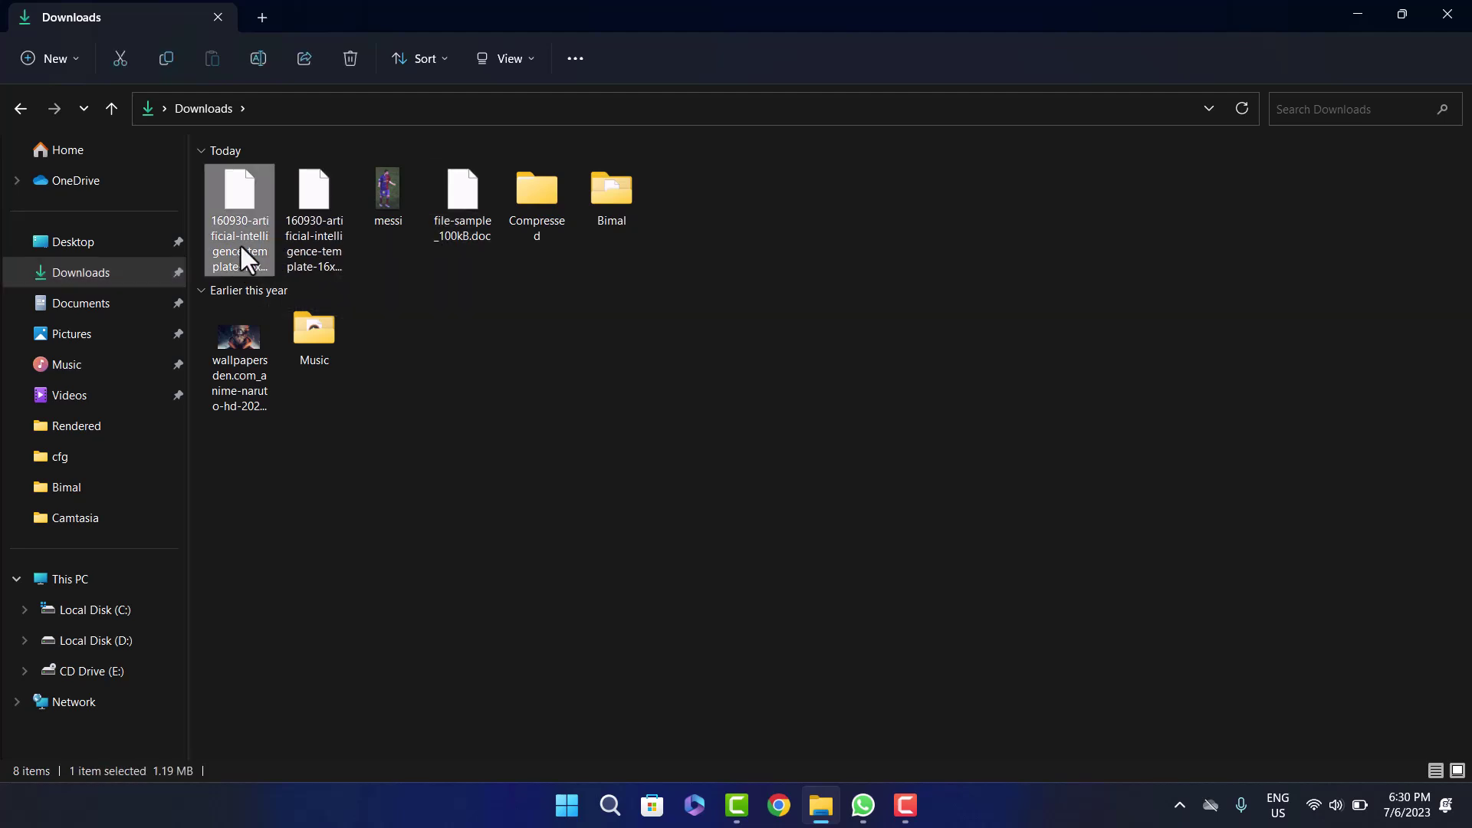
pyautogui.click(1361, 18)
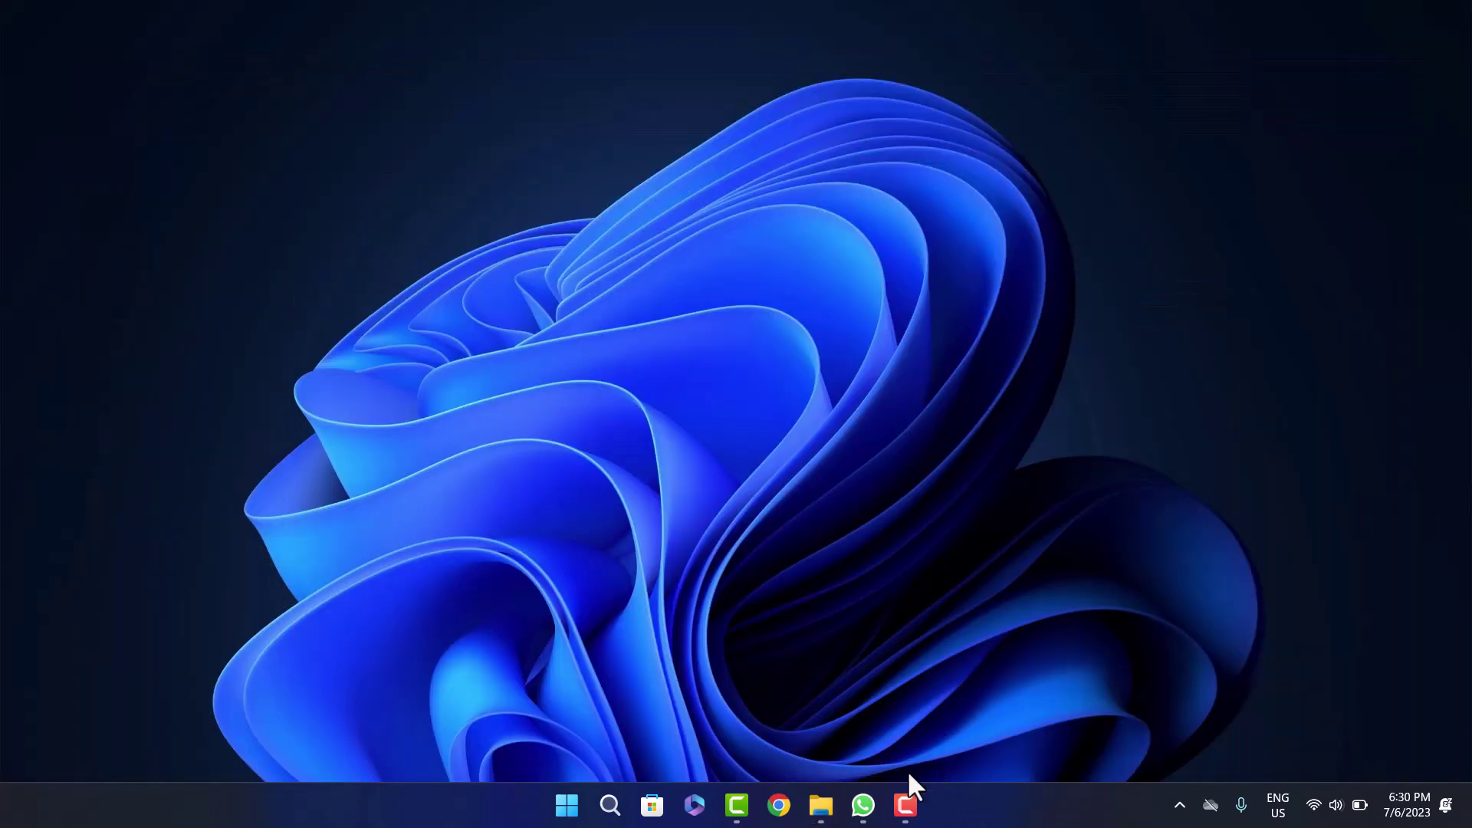
# Restore WhatsApp, open the 'You' self-chat and show the attachment options
pyautogui.click(864, 805)
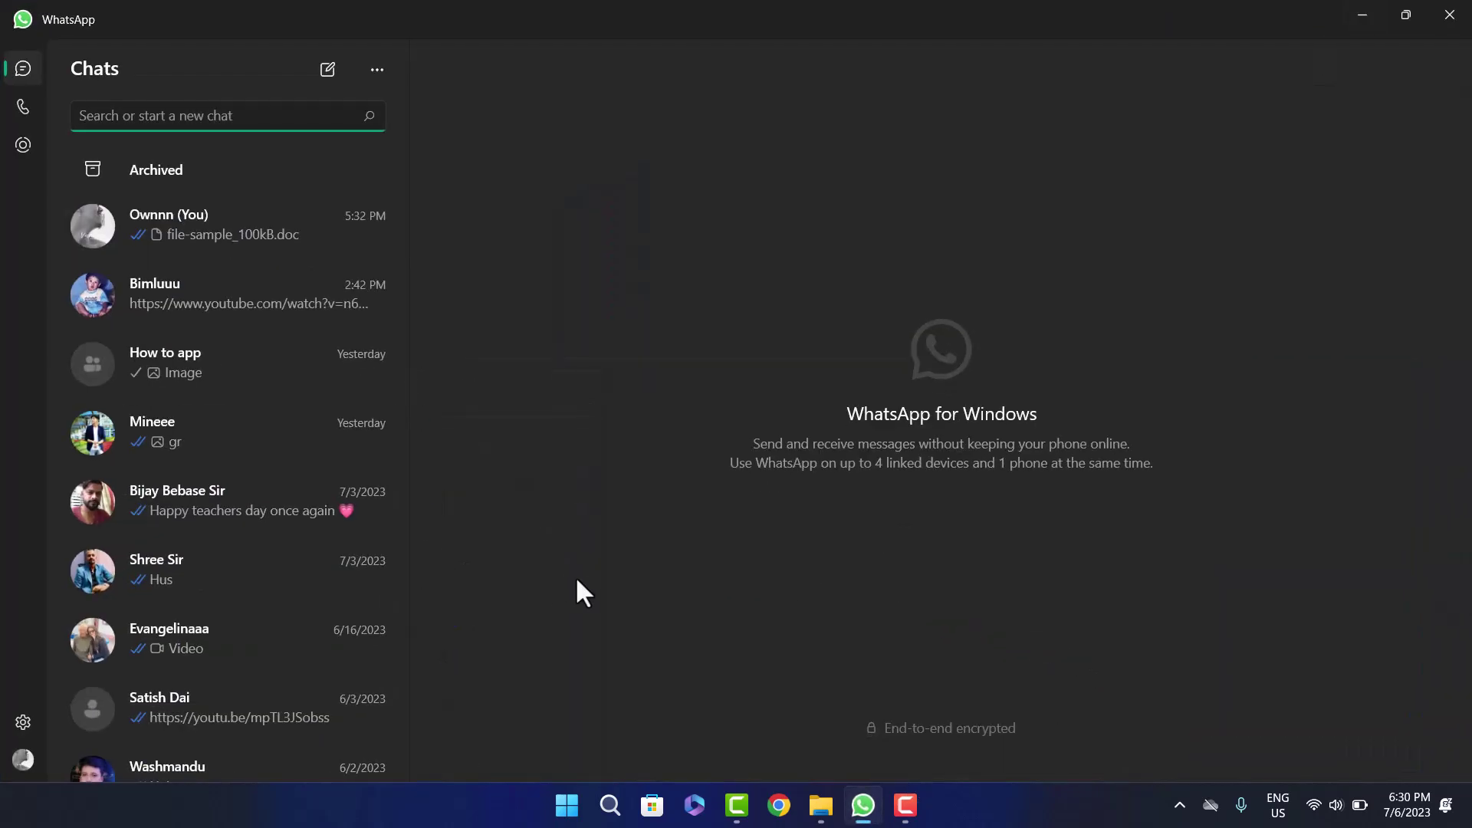
pyautogui.click(283, 227)
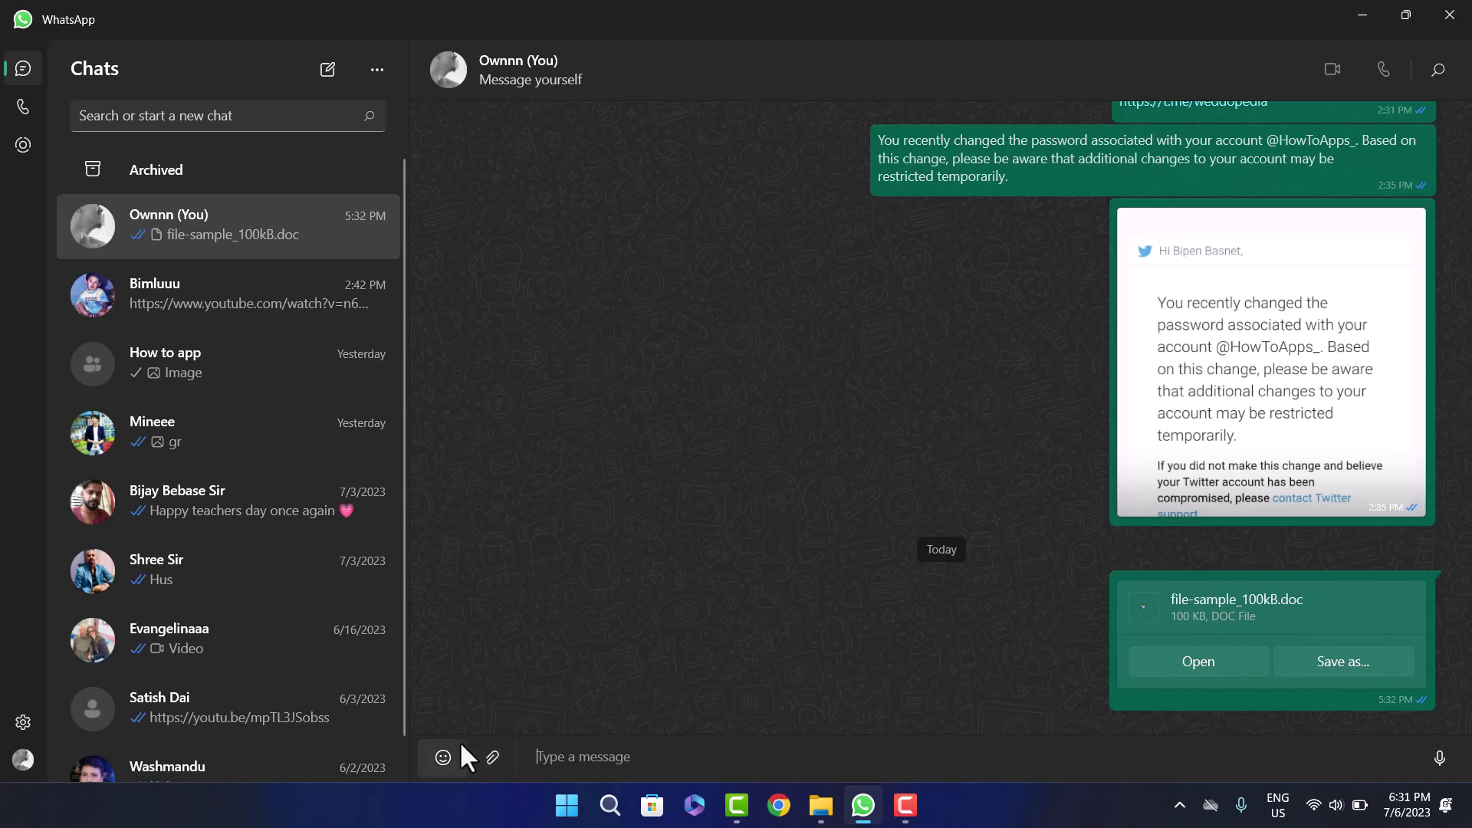
pyautogui.click(490, 756)
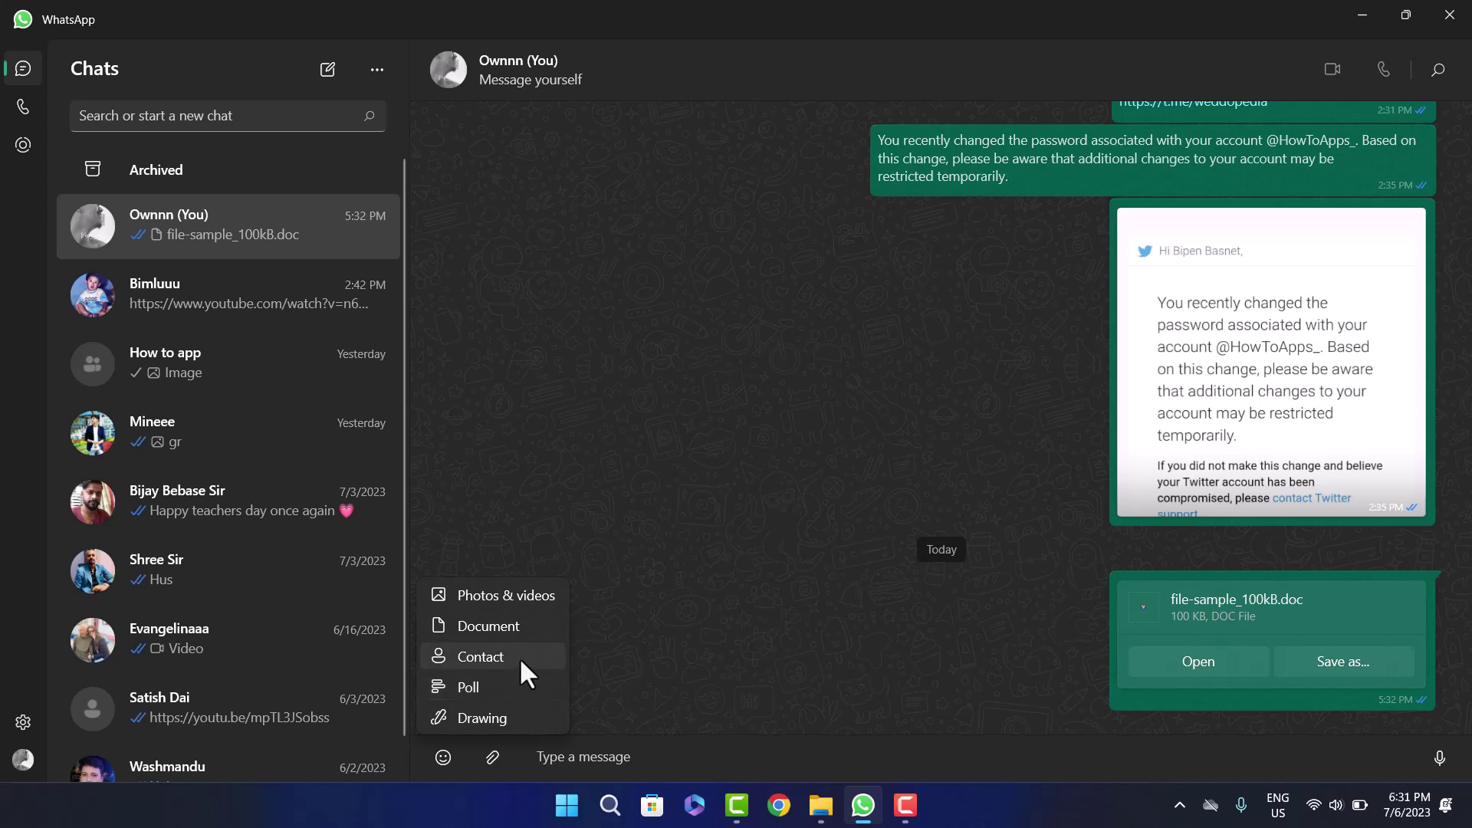
# Attach '160930-artificial-intelligence-template-16x9 (1)' from Downloads as a document
pyautogui.click(522, 628)
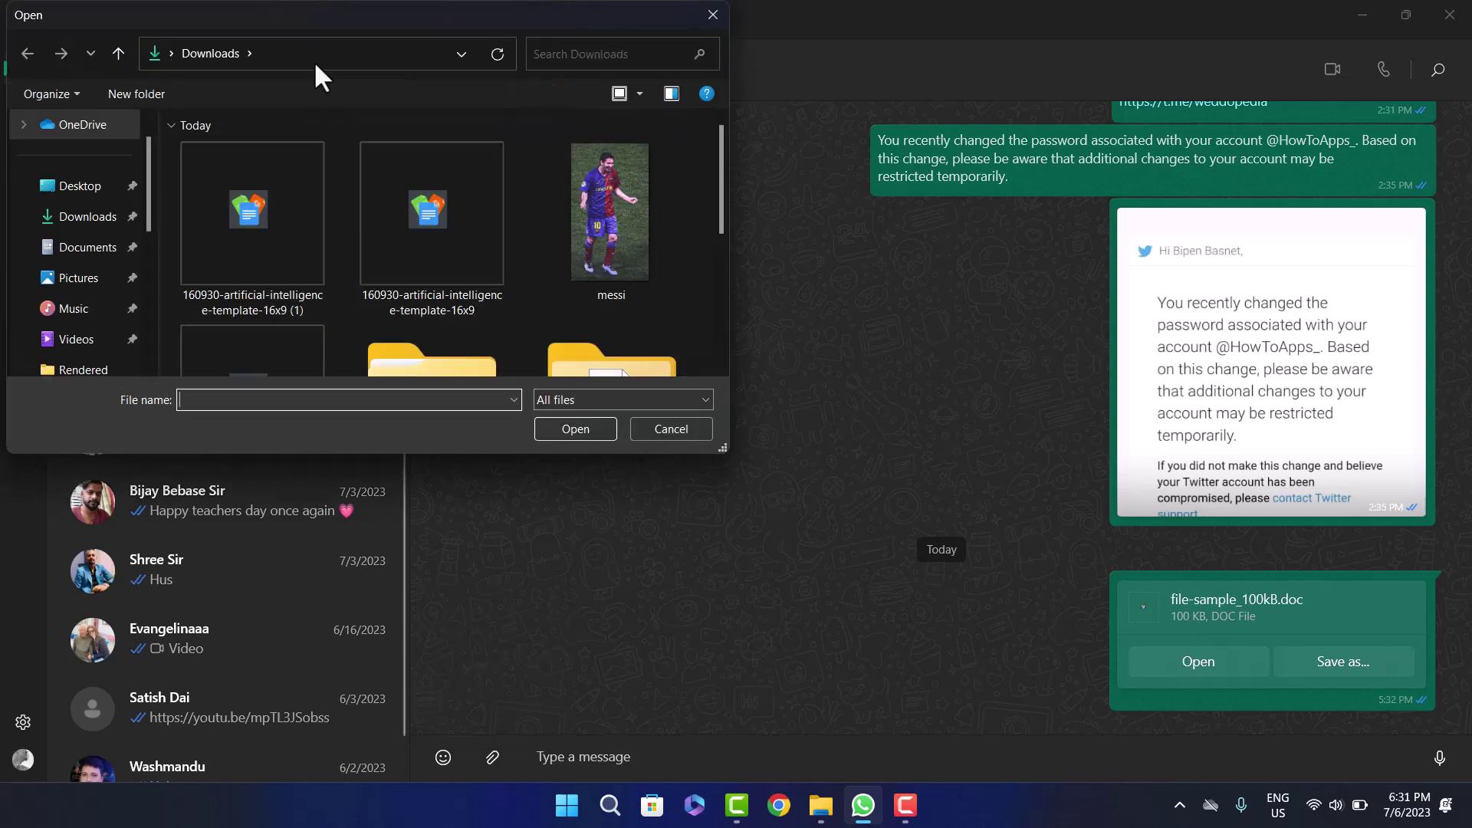
pyautogui.moveTo(313, 26); pyautogui.dragTo(328, 27)
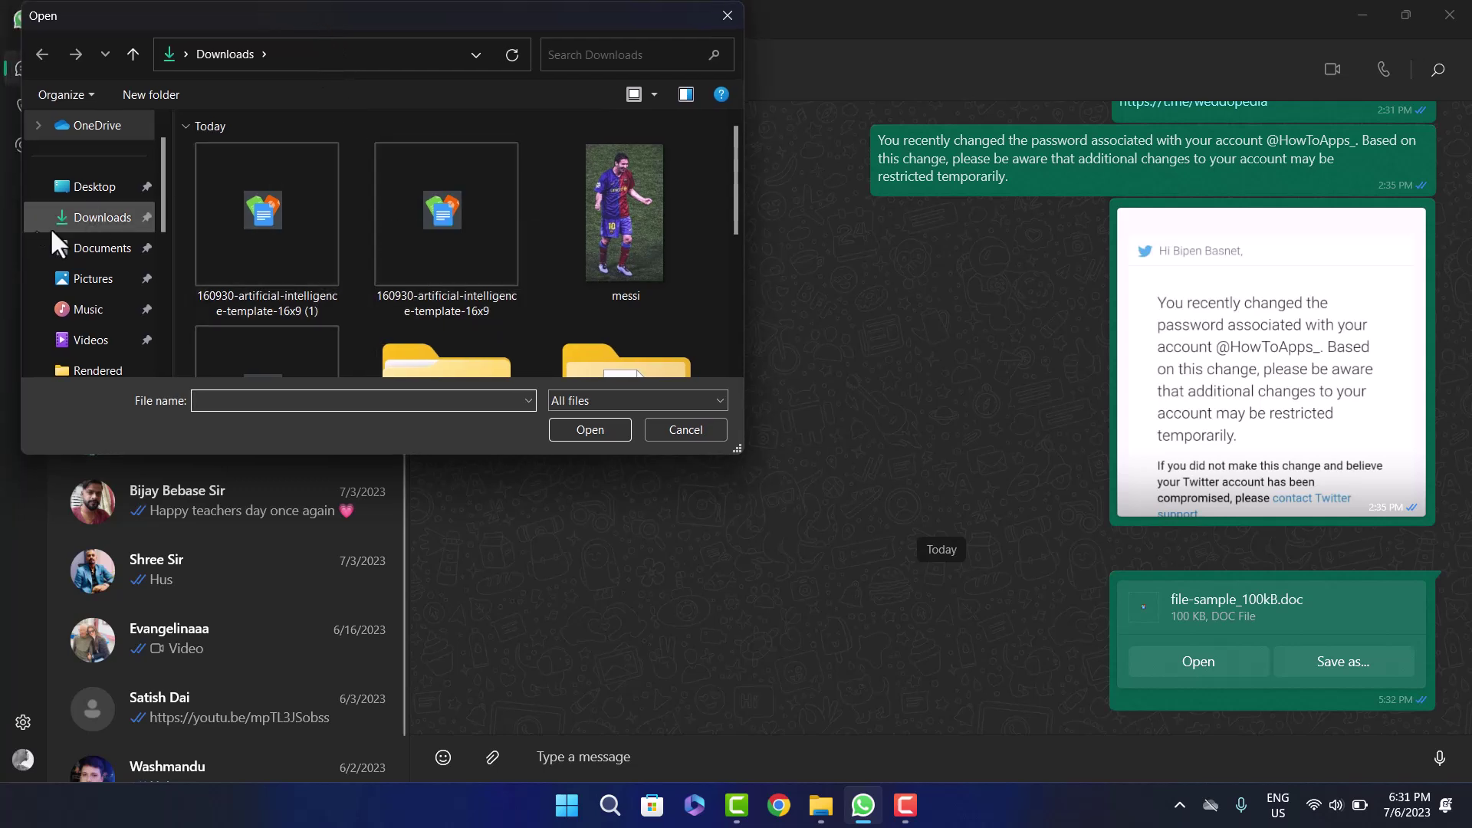
pyautogui.scroll(-2, 79, 236)
pyautogui.scroll(2, 80, 236)
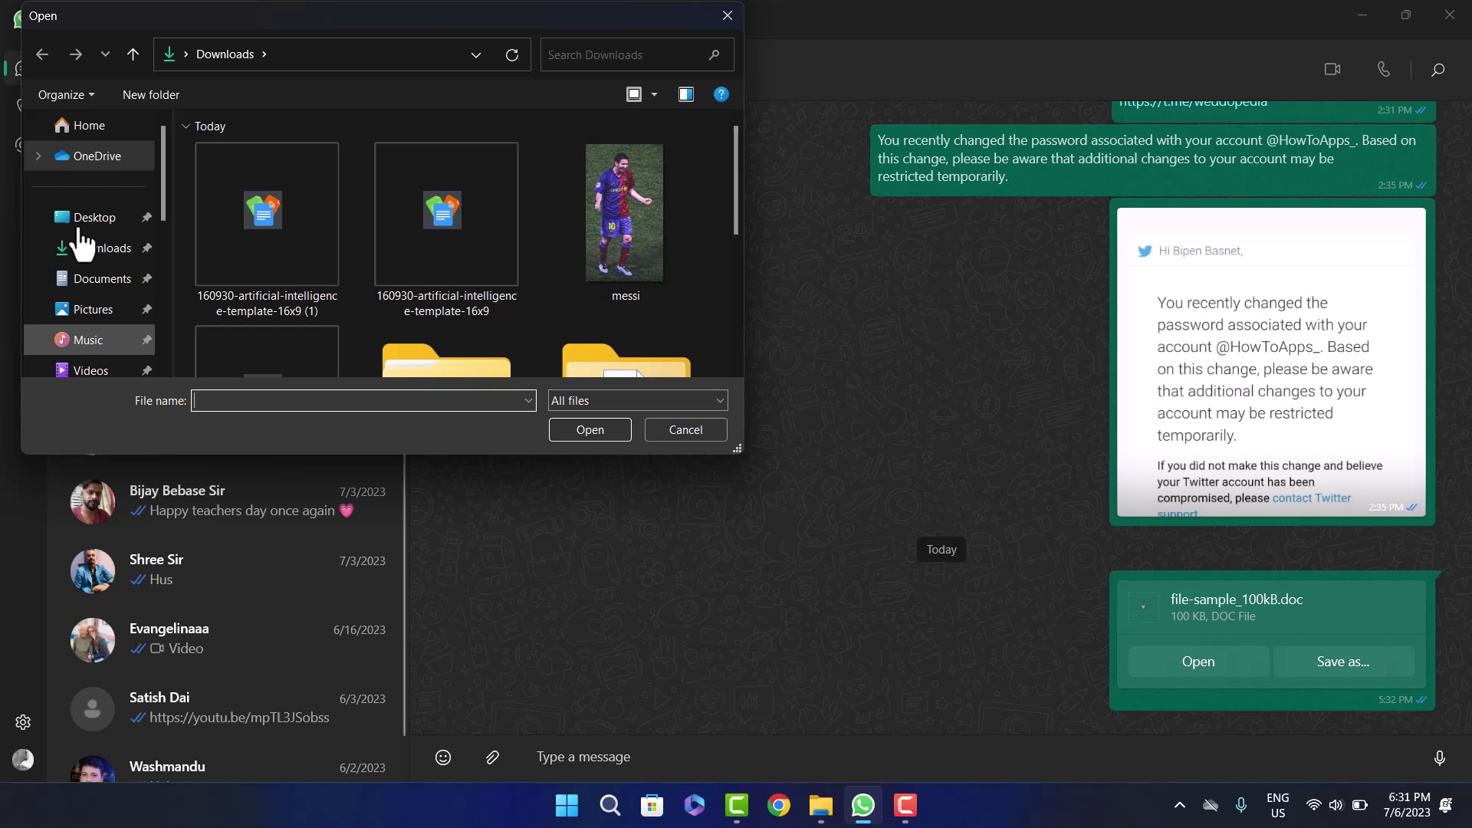
pyautogui.click(102, 249)
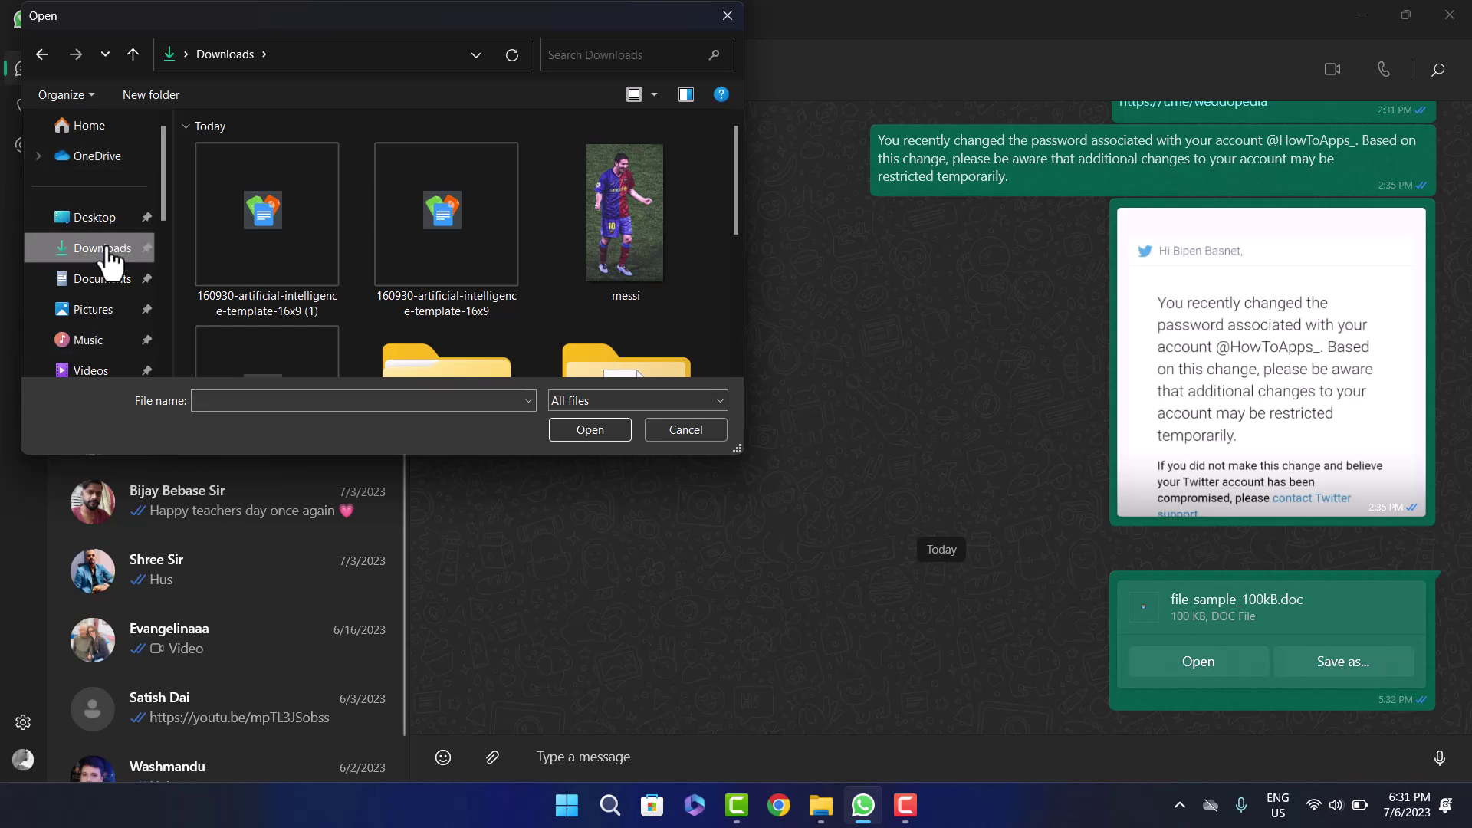
pyautogui.scroll(-2, 318, 284)
pyautogui.scroll(2, 318, 284)
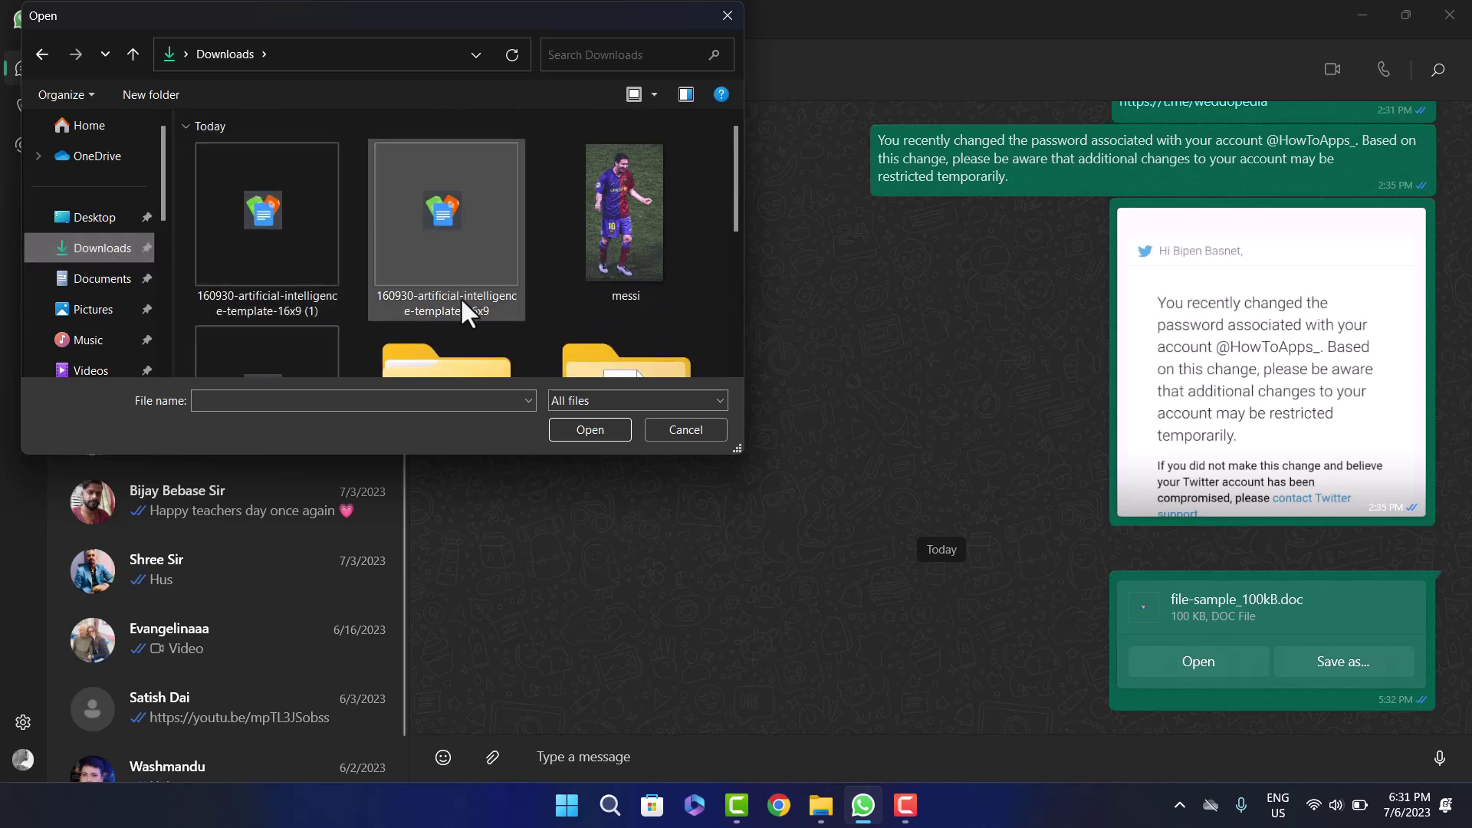
pyautogui.scroll(-1, 460, 297)
pyautogui.scroll(2, 408, 294)
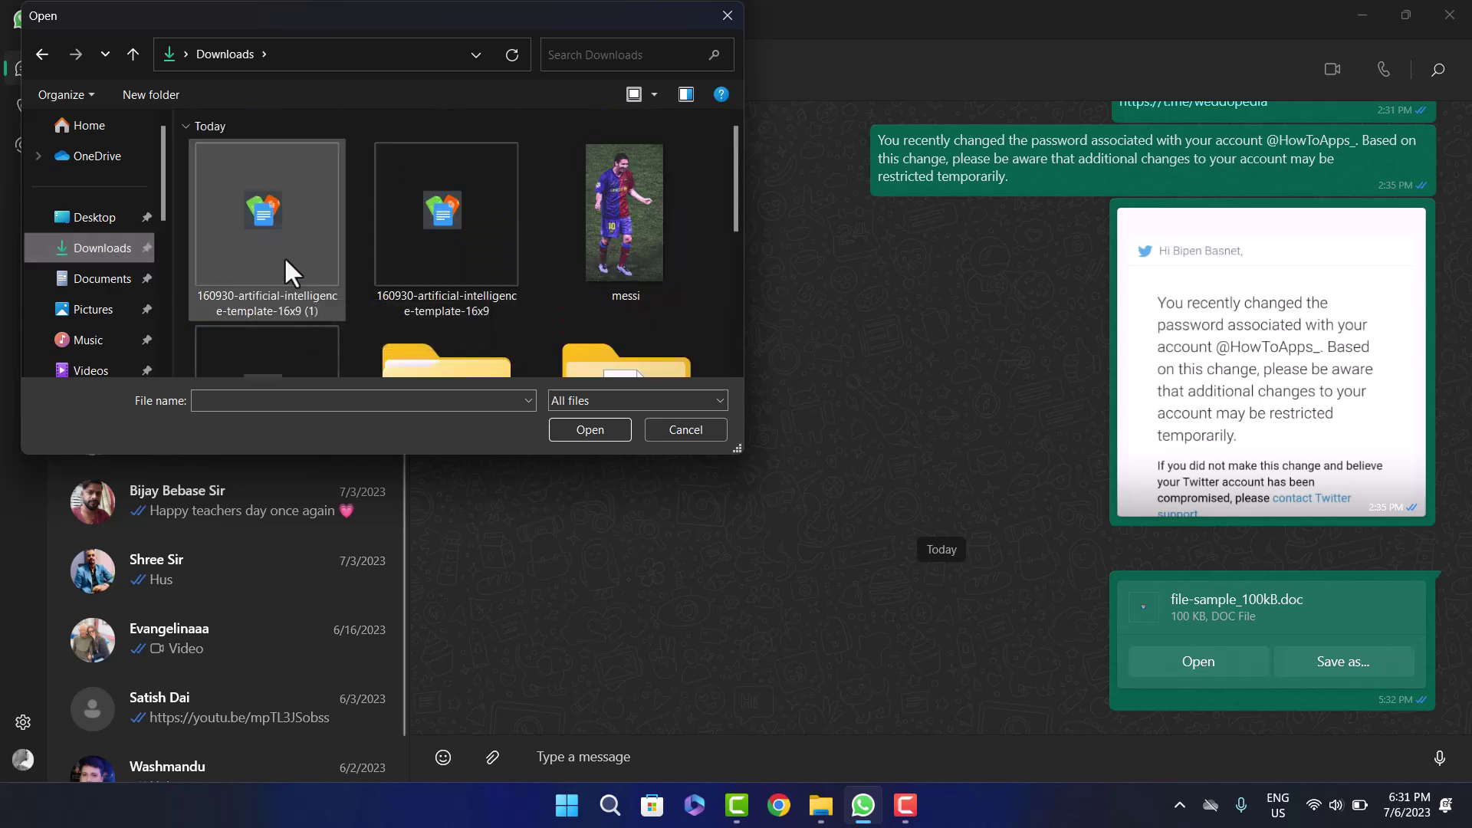
pyautogui.click(284, 256)
pyautogui.scroll(-1, 356, 281)
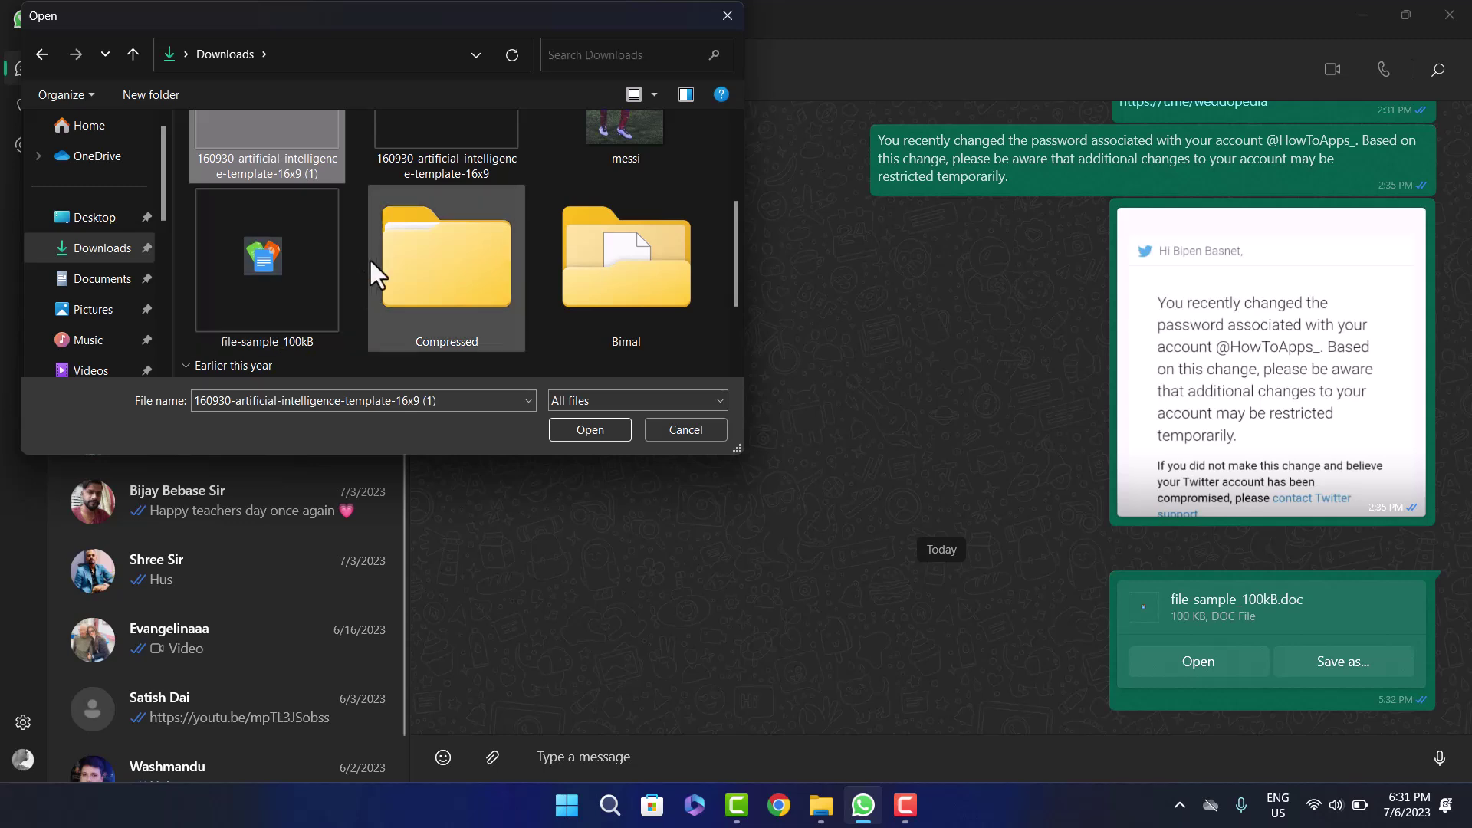
pyautogui.moveTo(447, 265)
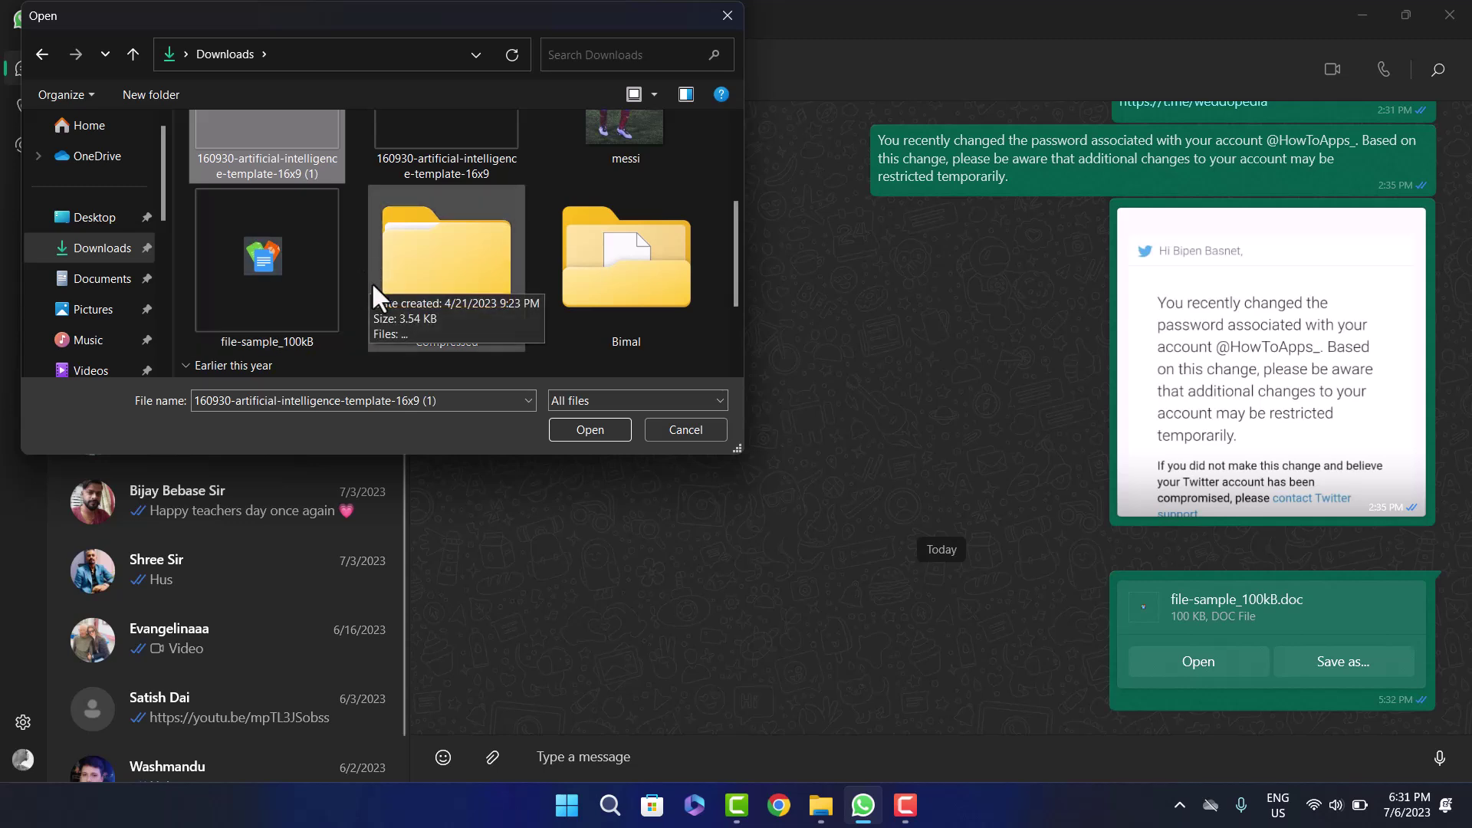
pyautogui.scroll(1, 372, 282)
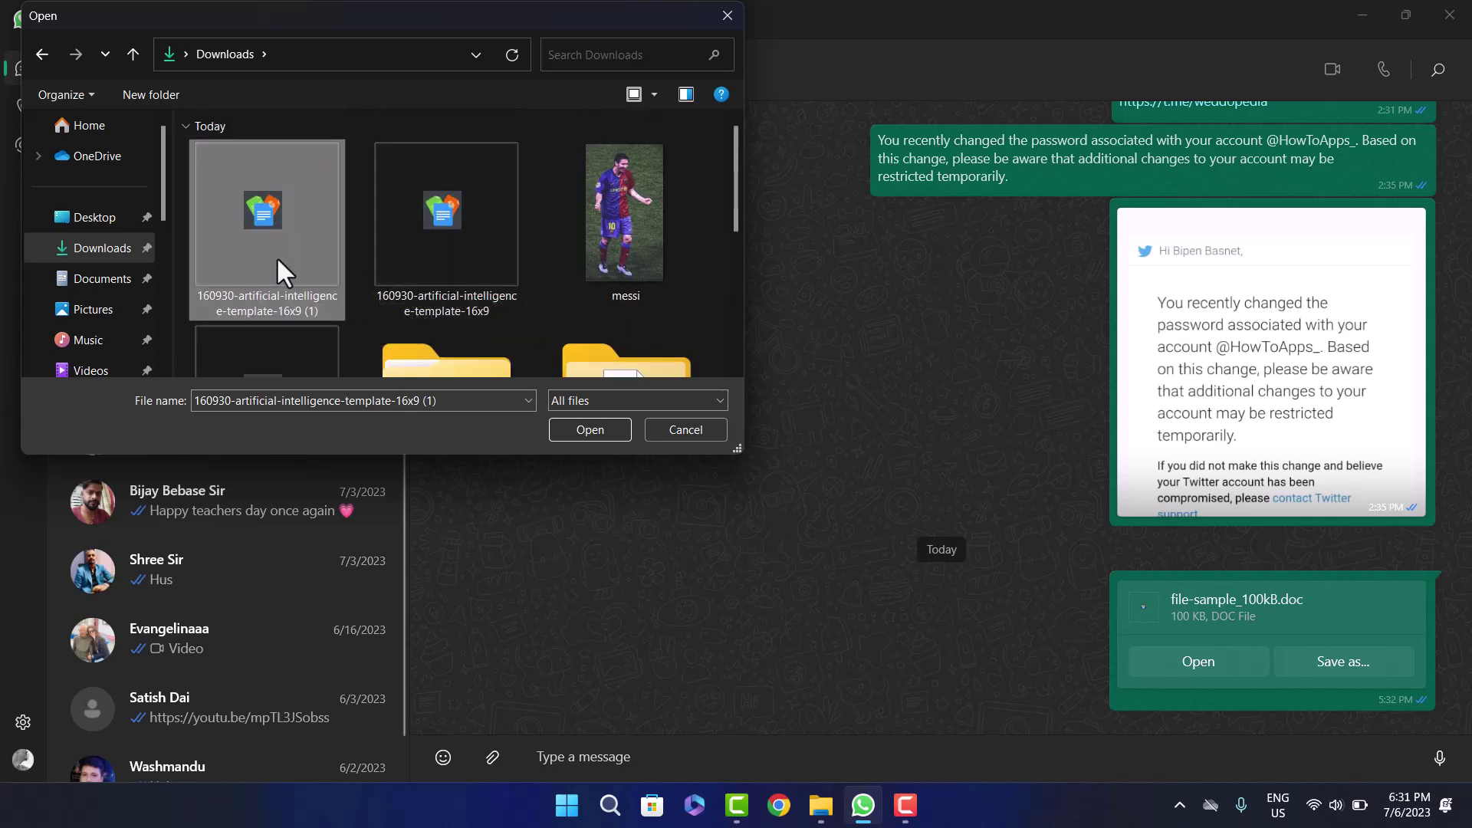
pyautogui.click(589, 428)
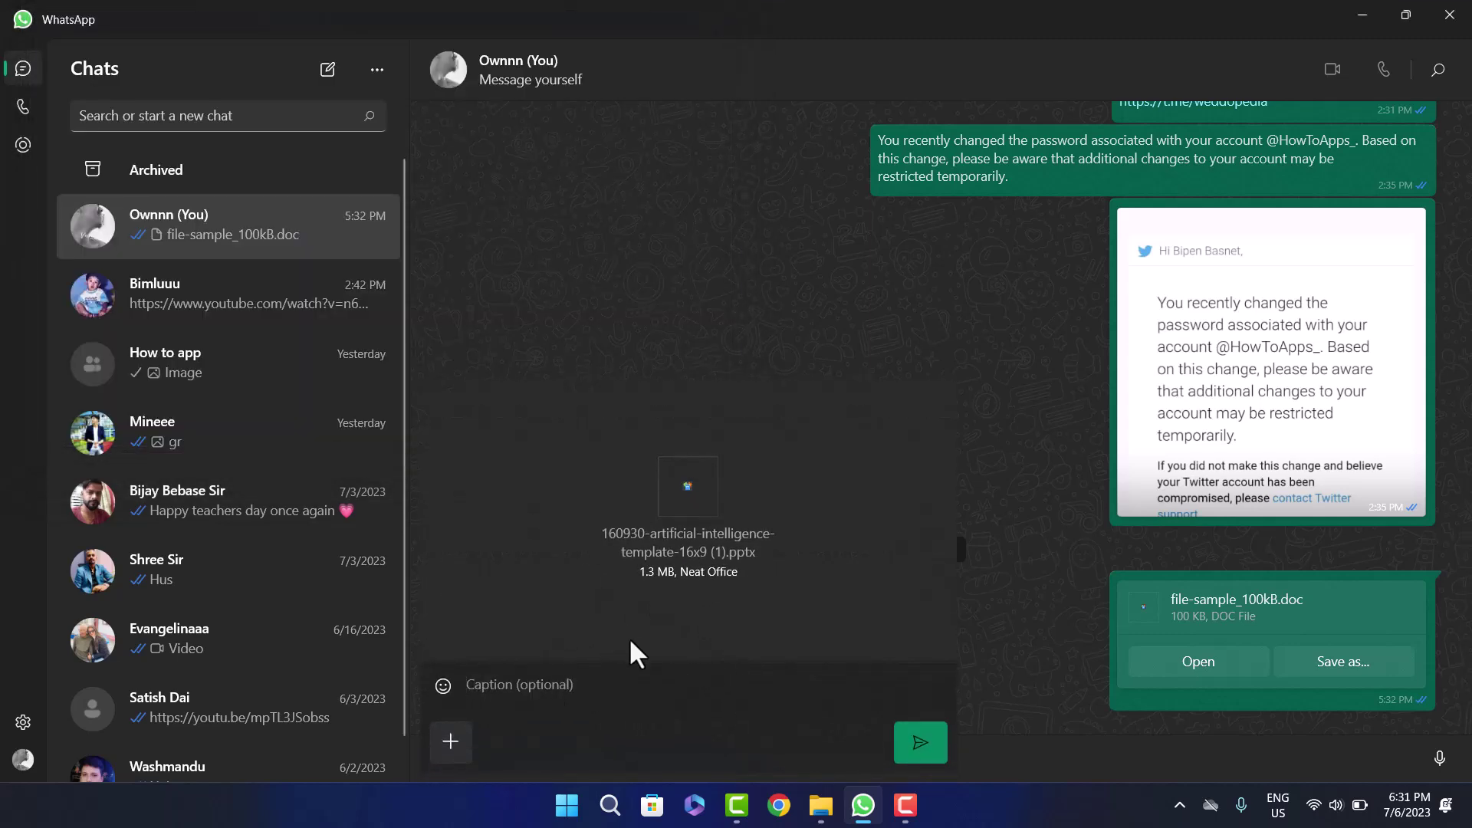
# Clear the stray caption and send the 1.3 MB presentation to the self-chat
pyautogui.click(537, 684)
pyautogui.write('wagrg')
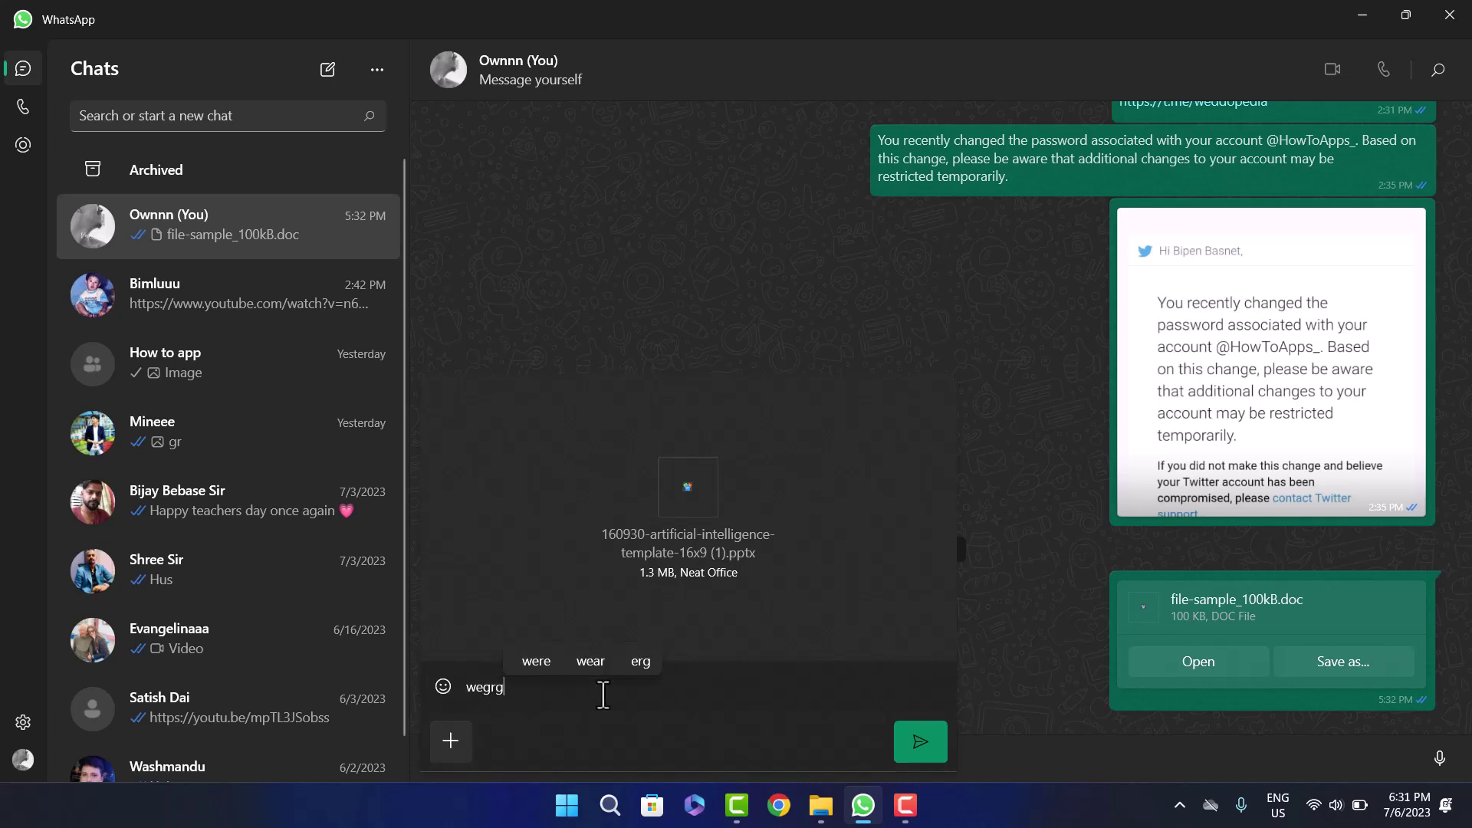
pyautogui.press('BackSpace')
pyautogui.press('BackSpace')
pyautogui.press('BackSpace')
pyautogui.press('BackSpace')
pyautogui.press('BackSpace')
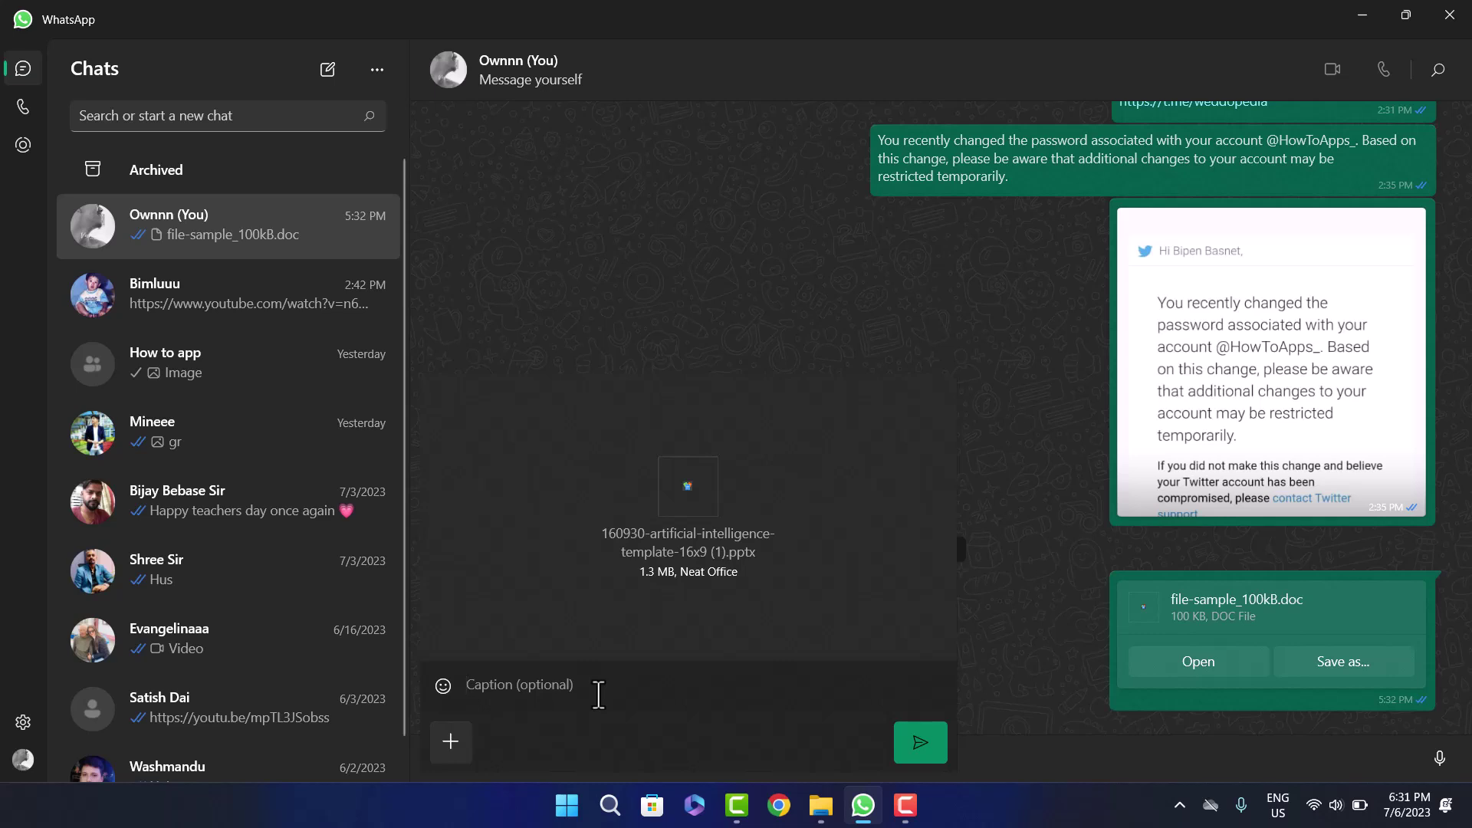
pyautogui.click(920, 745)
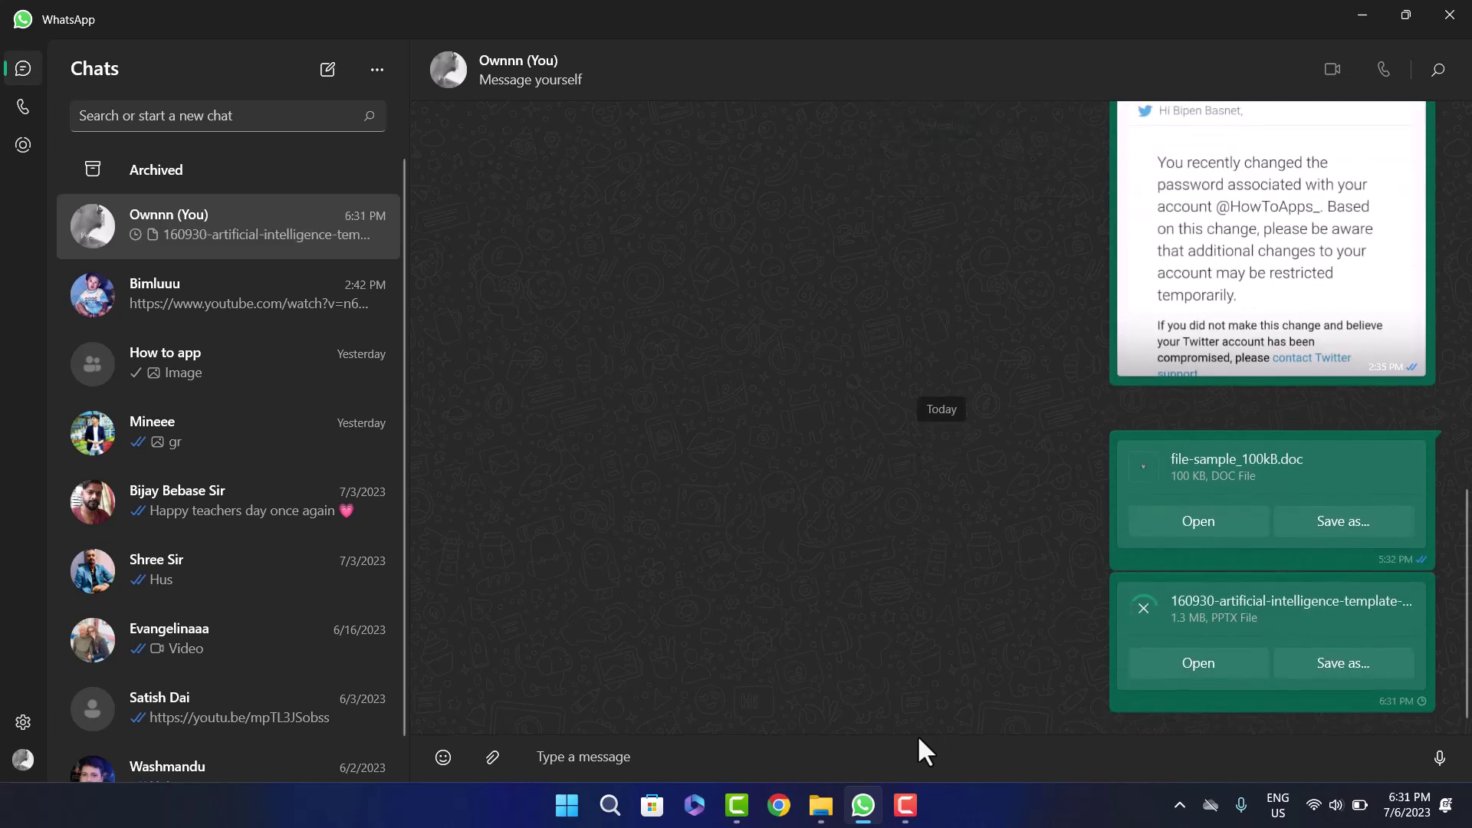